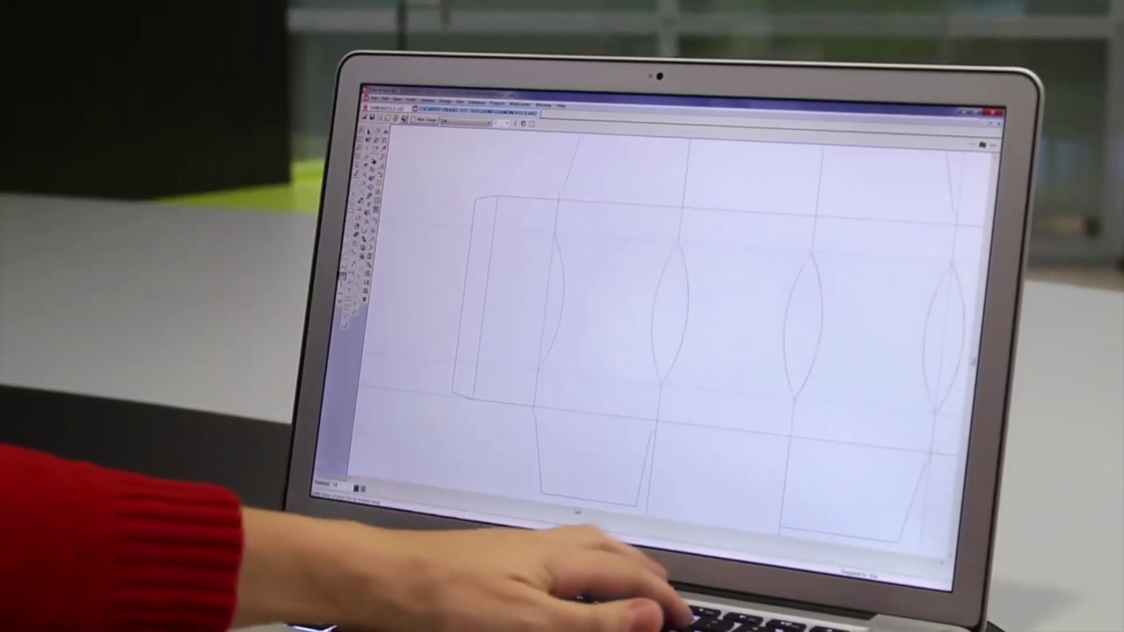
Mirror the arc to close the left lens, switch new lines to Crease, and start Convert to 3D
left_click(540, 284)
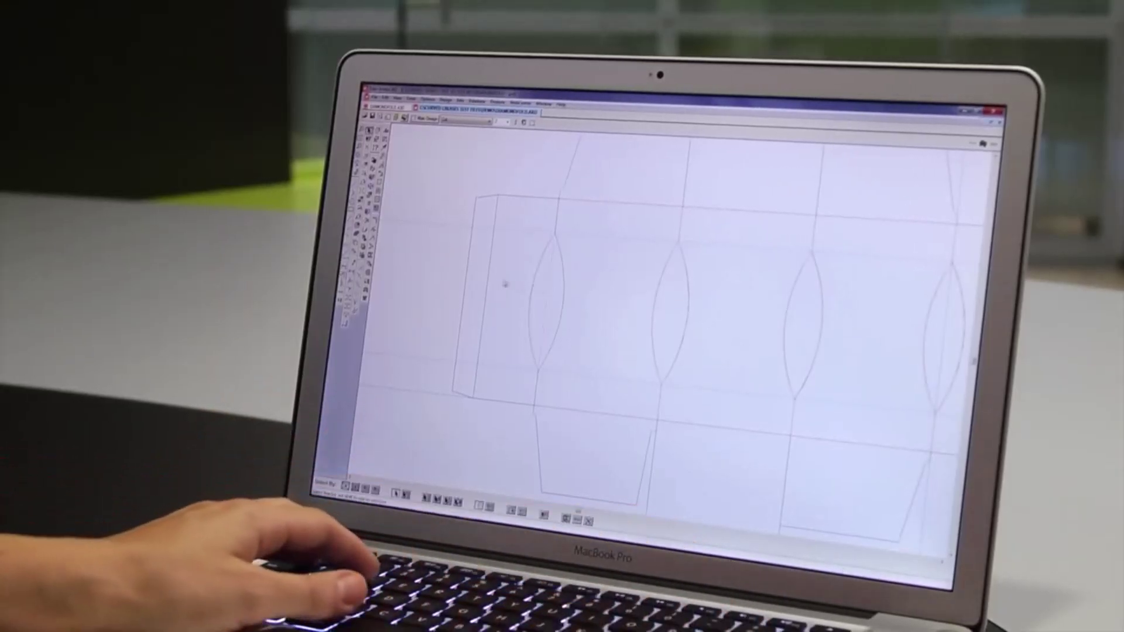
left_click(463, 121)
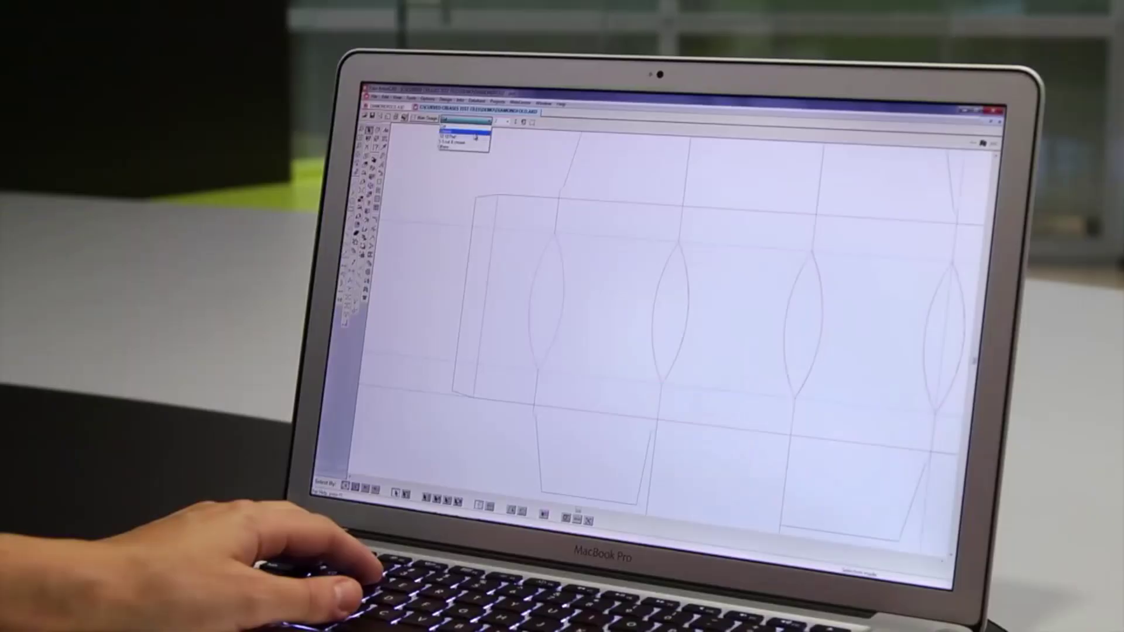
left_click(474, 134)
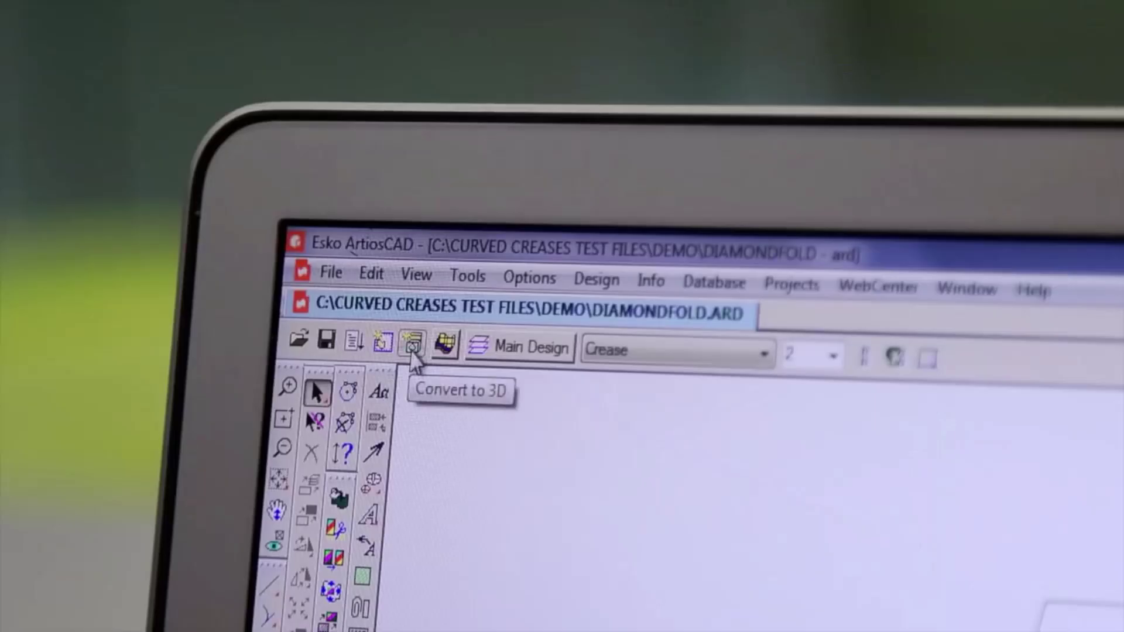
left_click(412, 346)
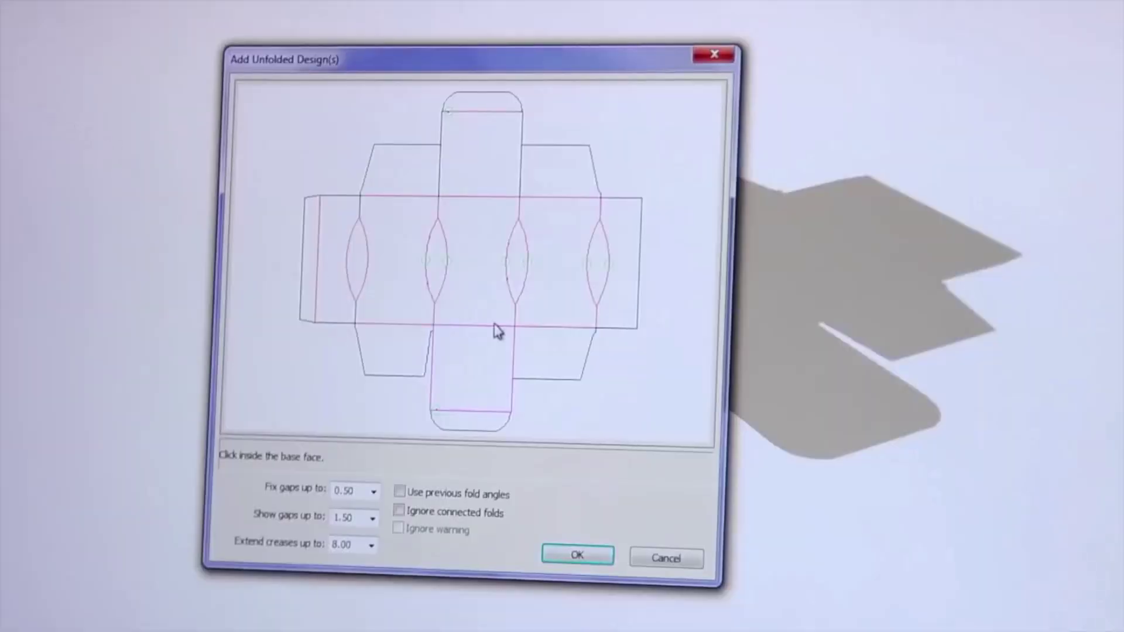
Create the 3D model, fold the straight creases up 90 degrees, then select the left lens crease
left_click(575, 555)
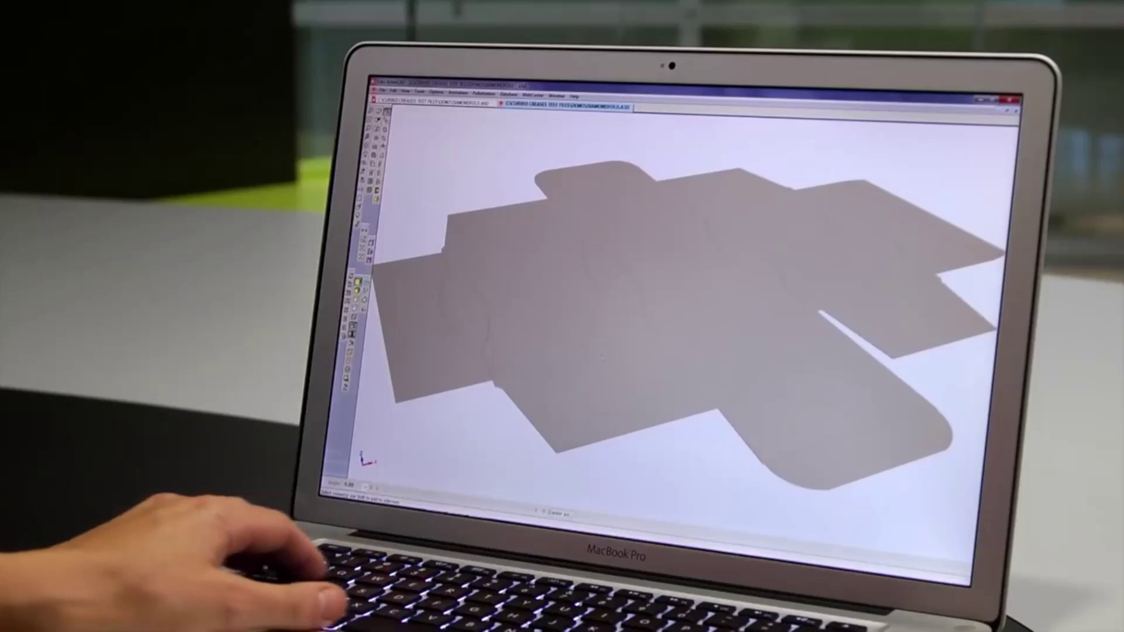
left_click(604, 358)
left_click(738, 322, "shift")
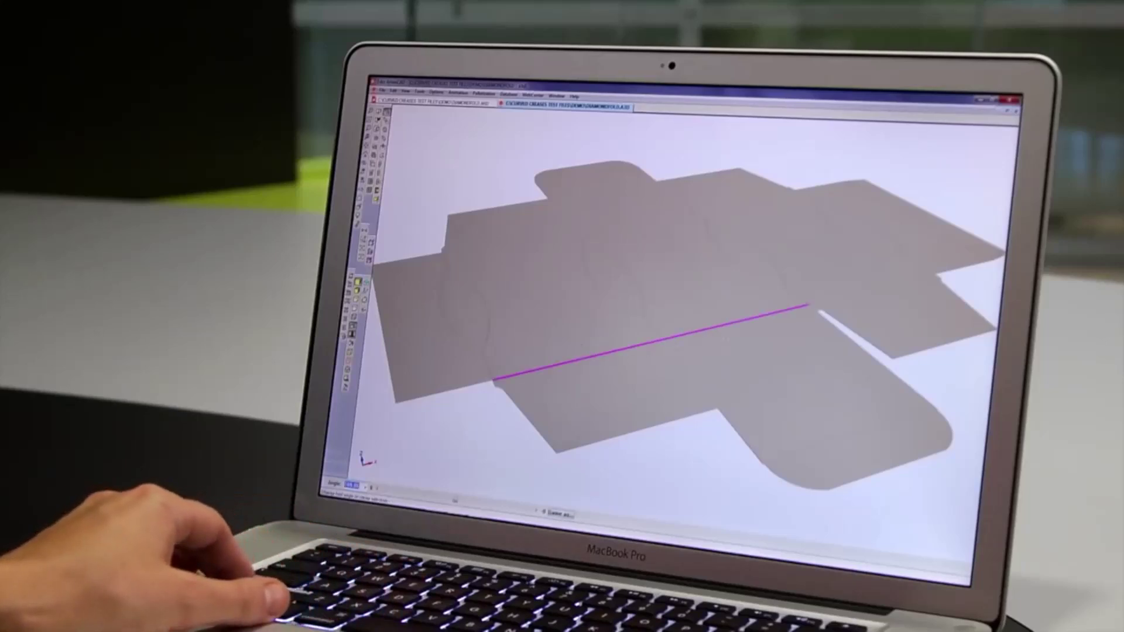
left_click(871, 298, "shift")
left_click(851, 442, "shift")
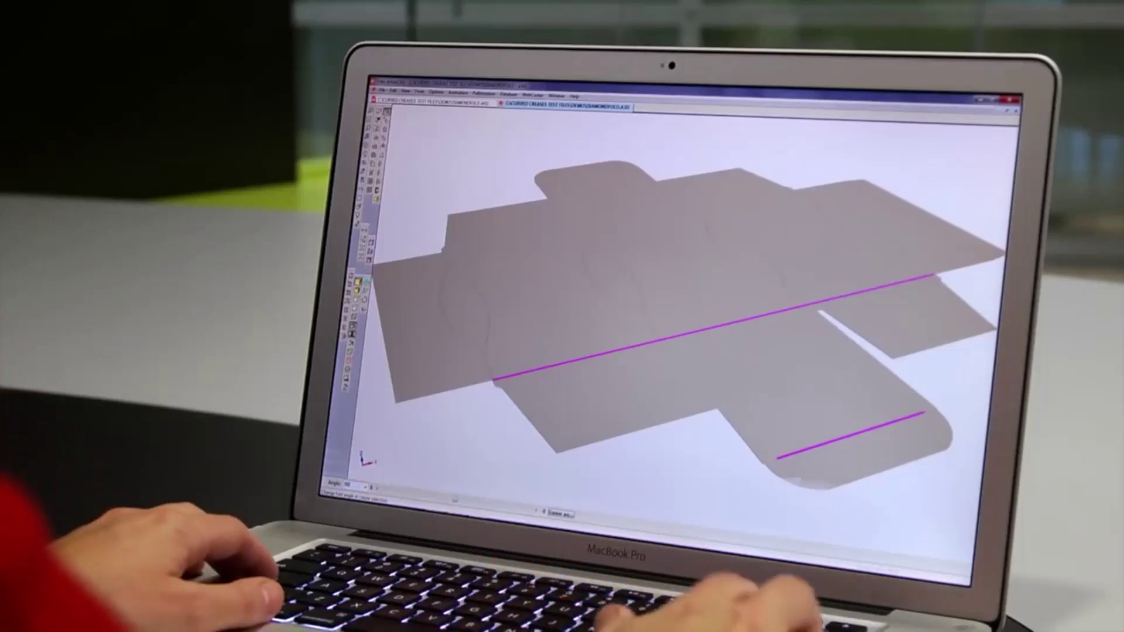
key("Return")
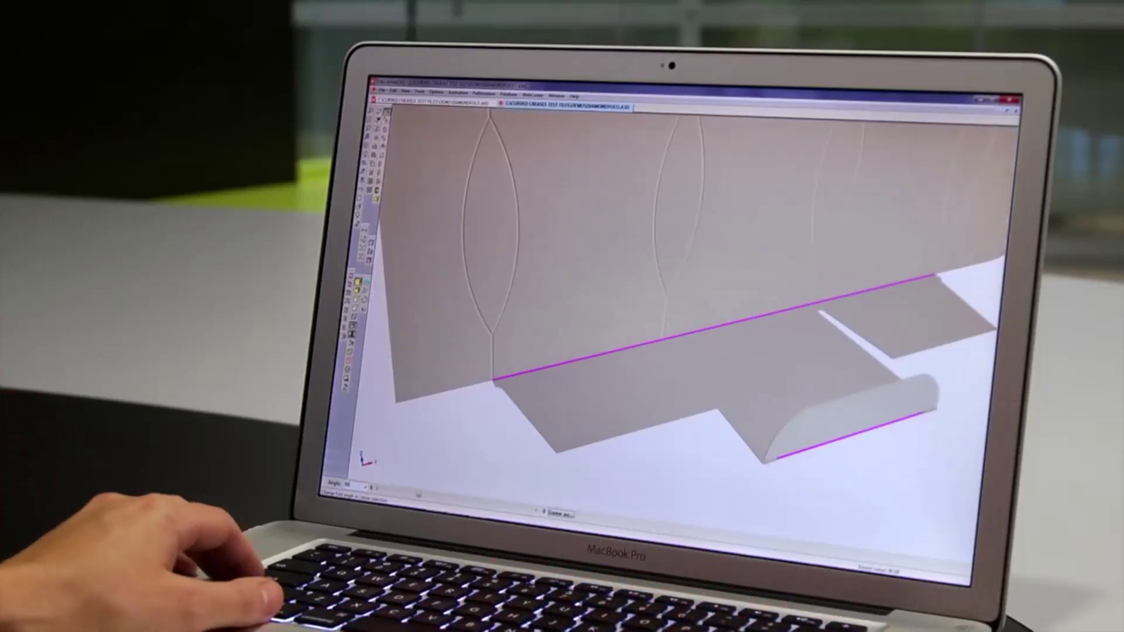
key("Tab")
left_click(496, 349, "shift")
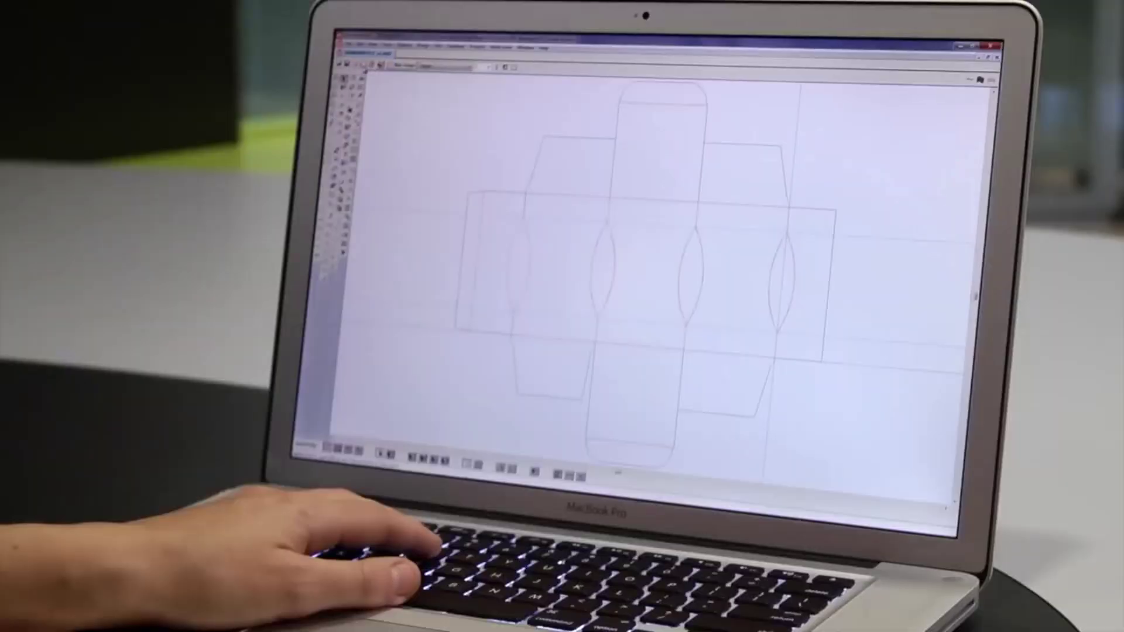
Convert to manufacturing file DIAMONDFOLD_V2.MFG with default layout settings and generate the die layout
left_click(377, 248)
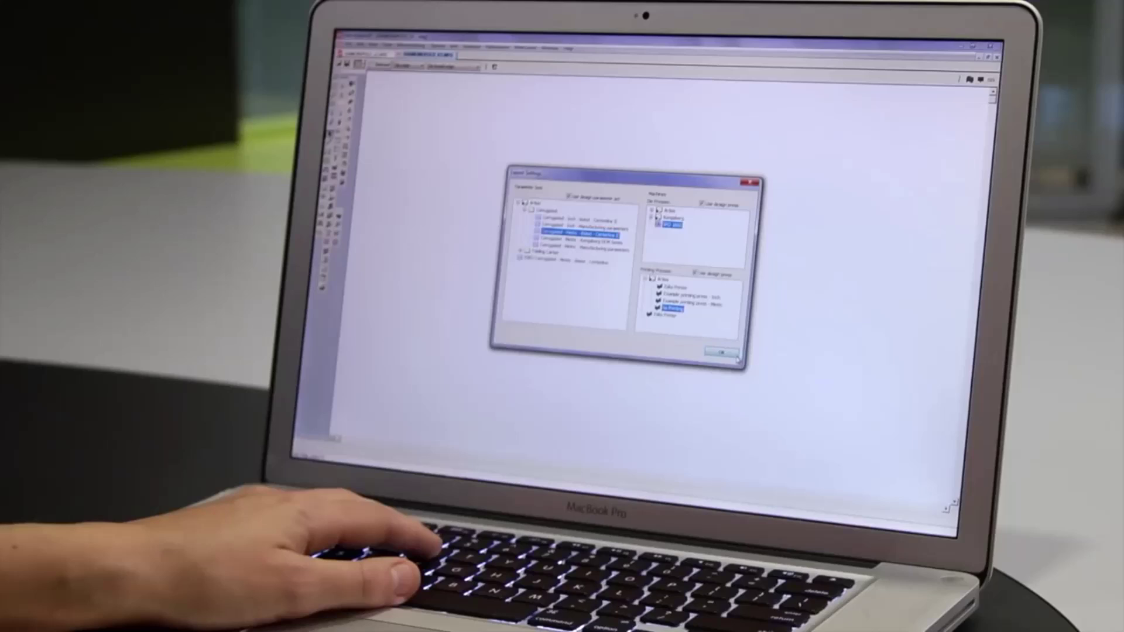
left_click(736, 356)
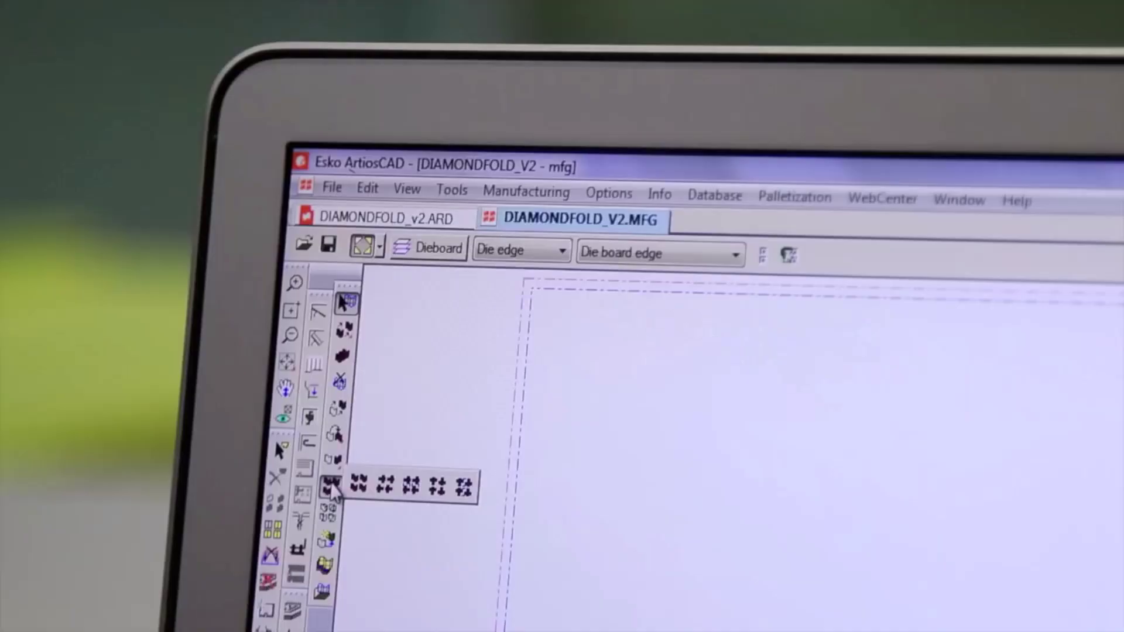
left_click(413, 491)
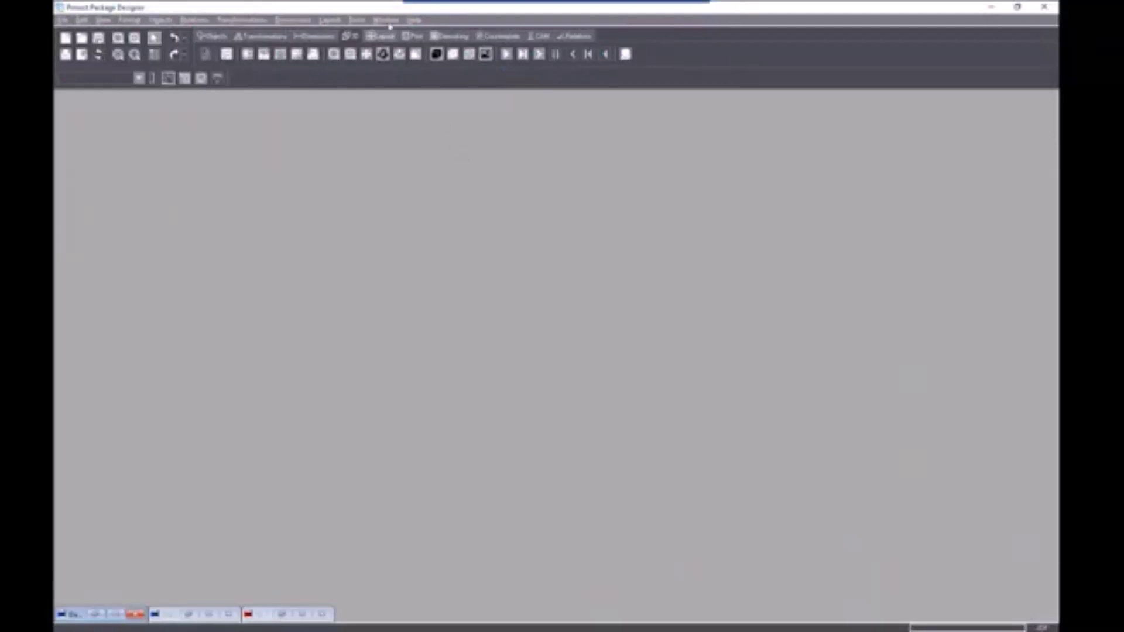
Check the Version 2021 details in Help > About, then close the splash screen
left_click(419, 21)
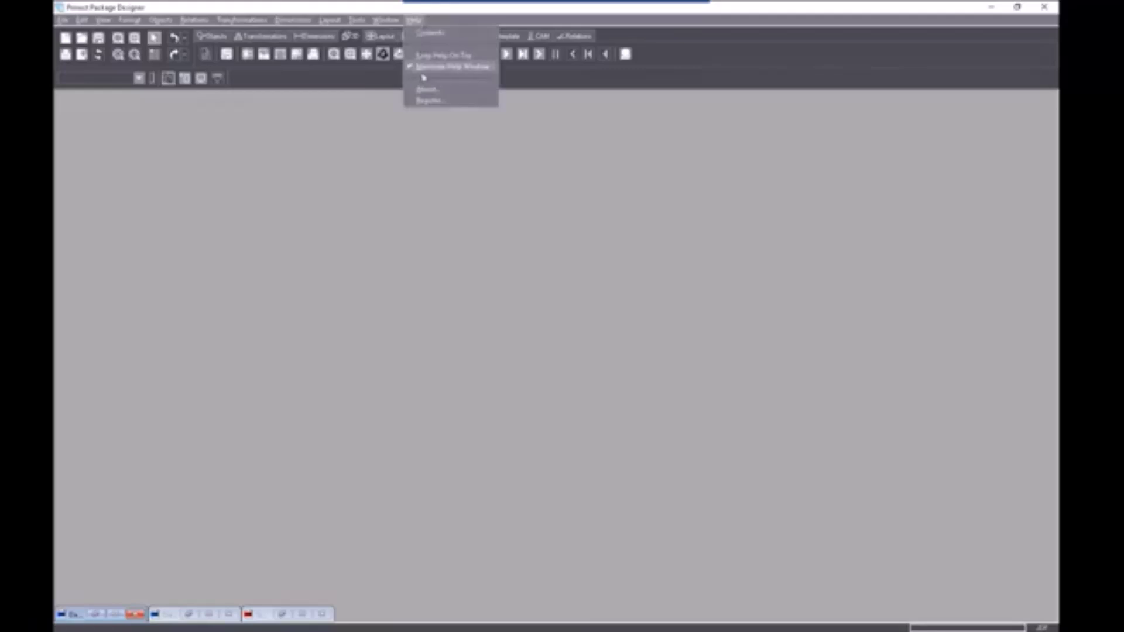
left_click(418, 97)
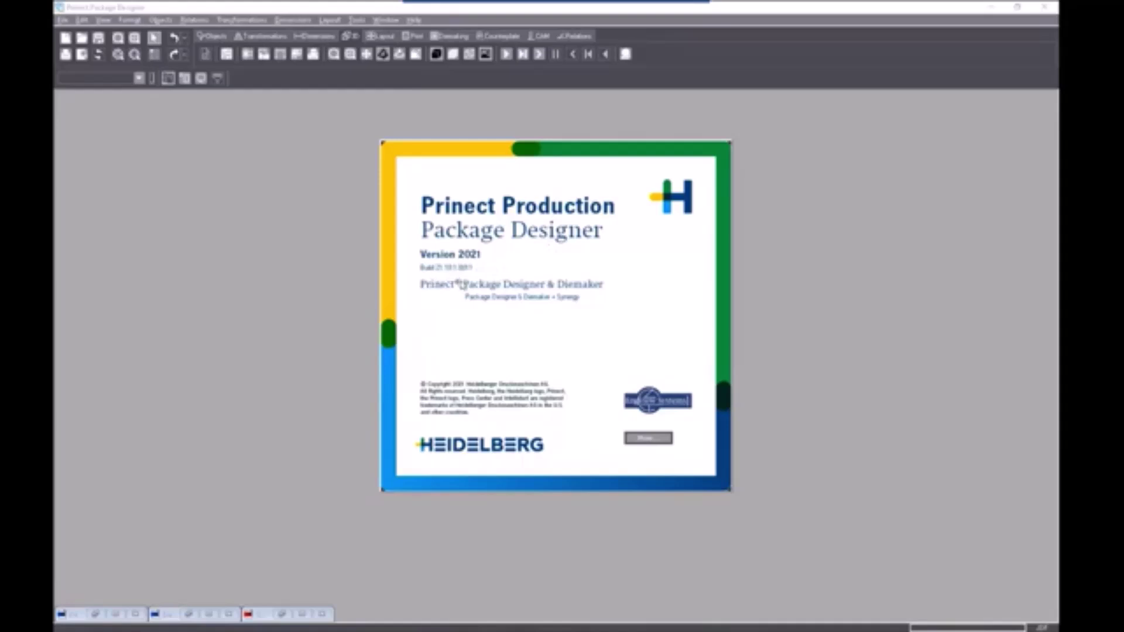
left_click(476, 288)
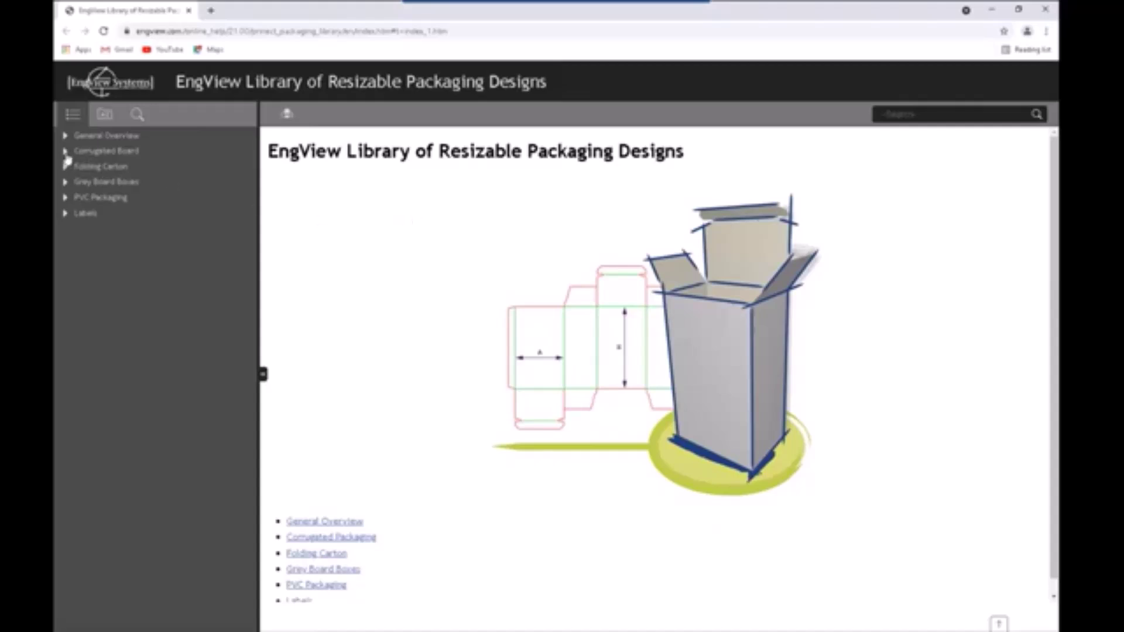
Open EVF11001 Reverse Regular Tuck Lock from the library, maximize it, and show the flat 2D dieline
left_click(577, 139)
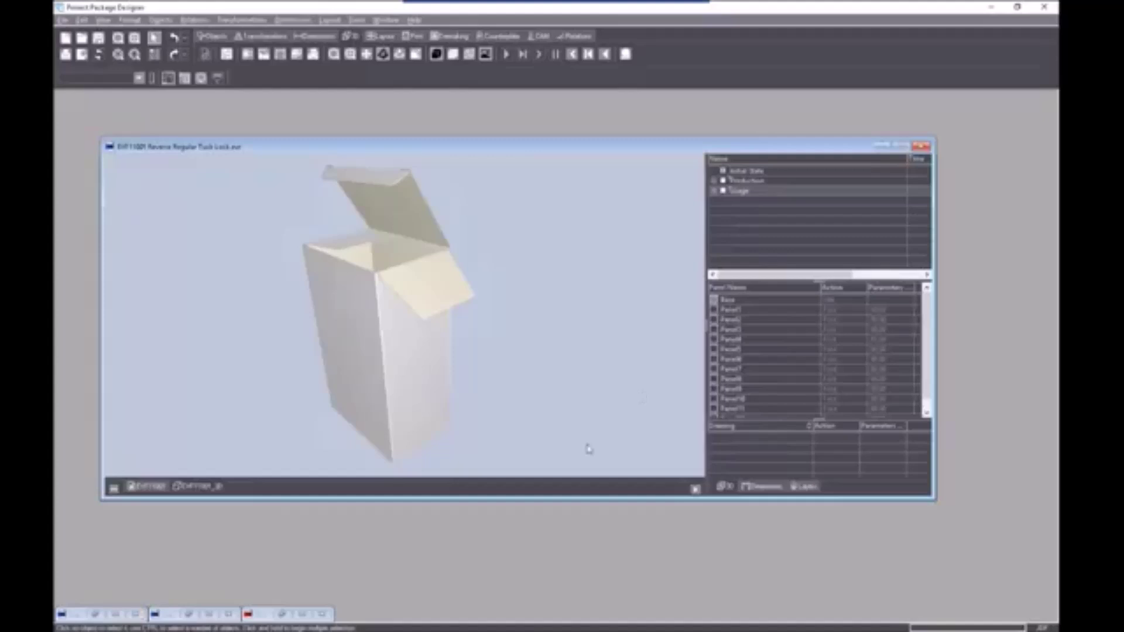
double_click(490, 151)
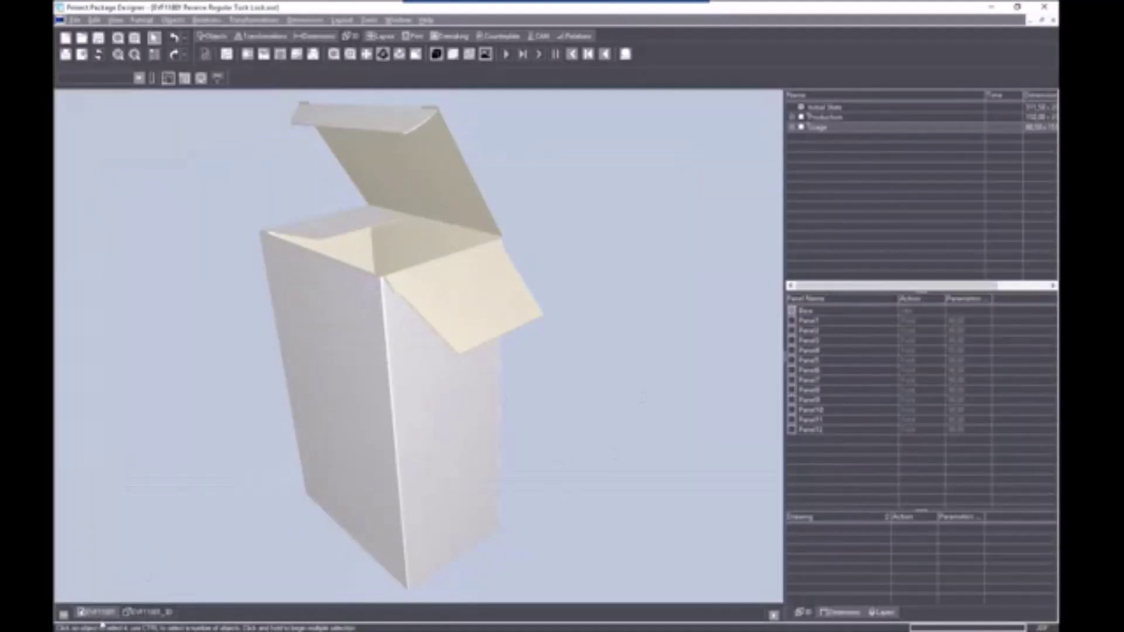
left_click(98, 613)
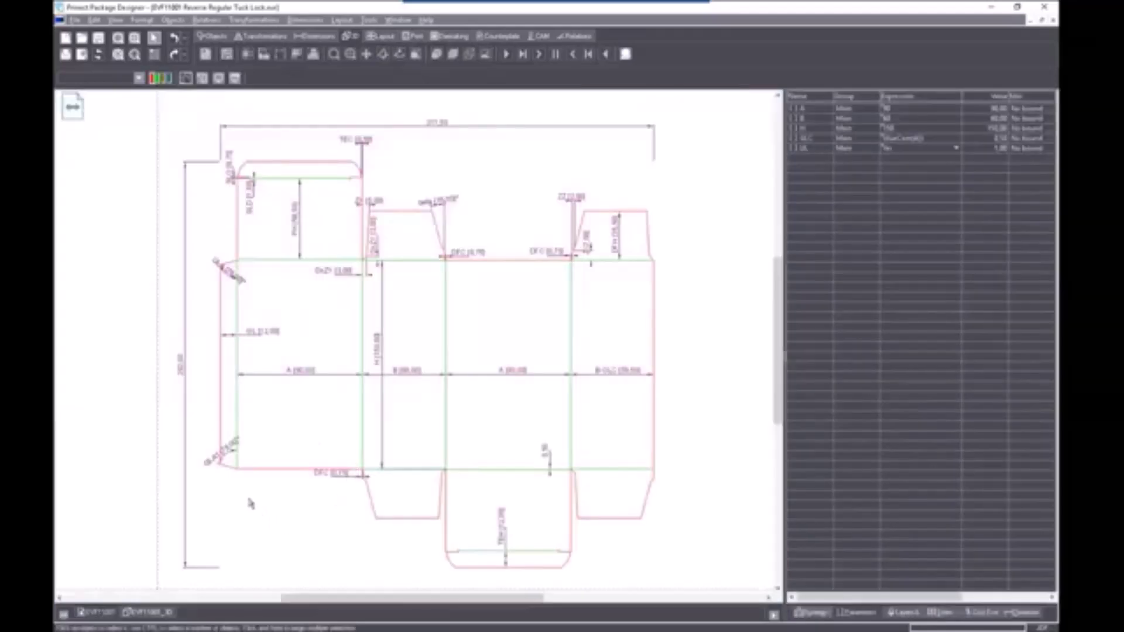
Review the left dust flap, top tuck flap and right dust flap parameters, then orbit the 3D box
left_click(396, 216)
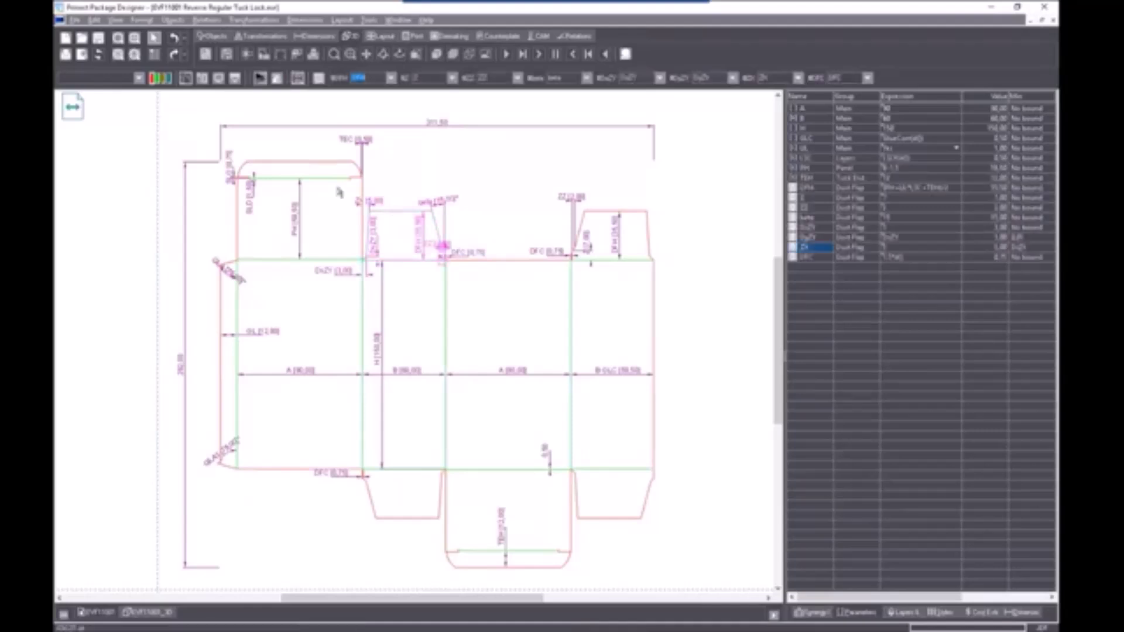
left_click(305, 167)
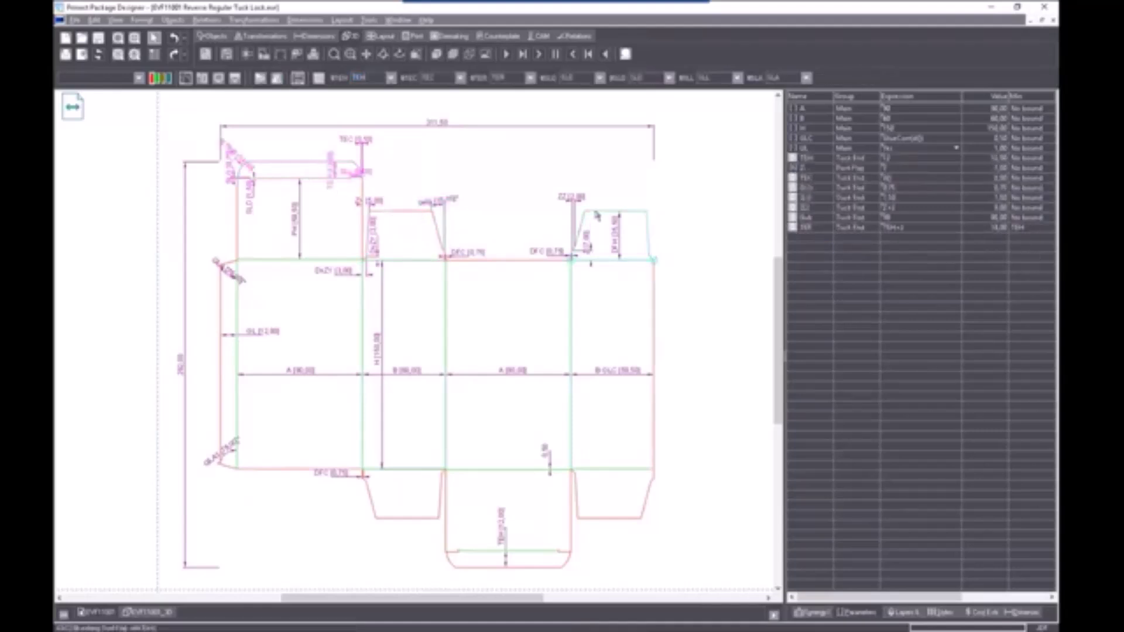
left_click(598, 215)
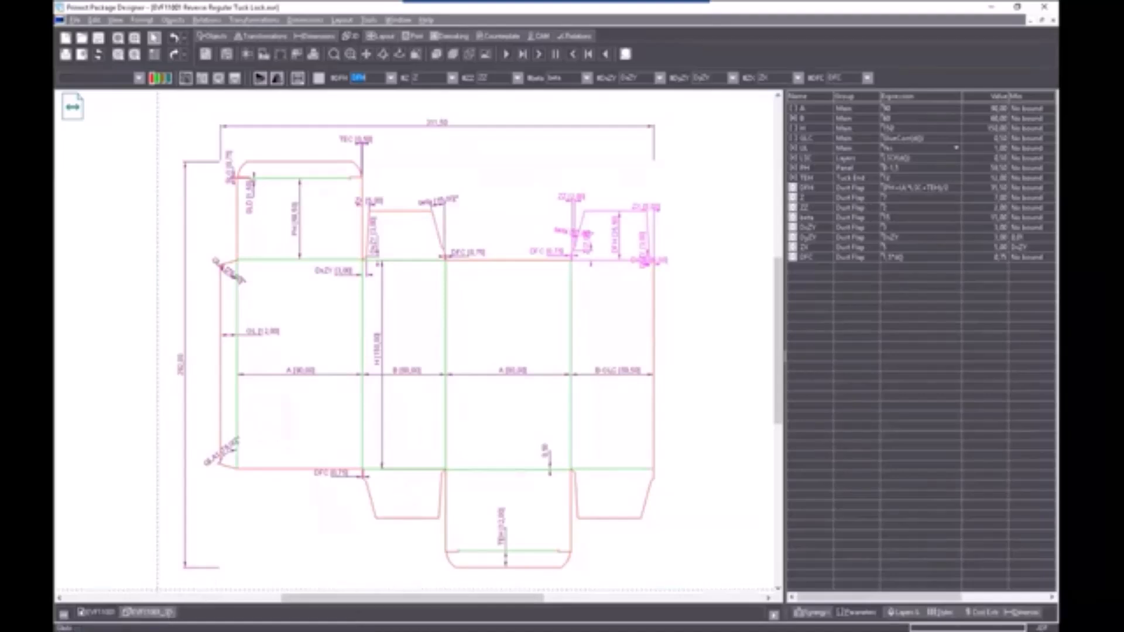
left_click(149, 612)
mouse_move(422, 420)
left_mouse_down()
mouse_move(351, 451)
mouse_move(360, 542)
left_mouse_up()
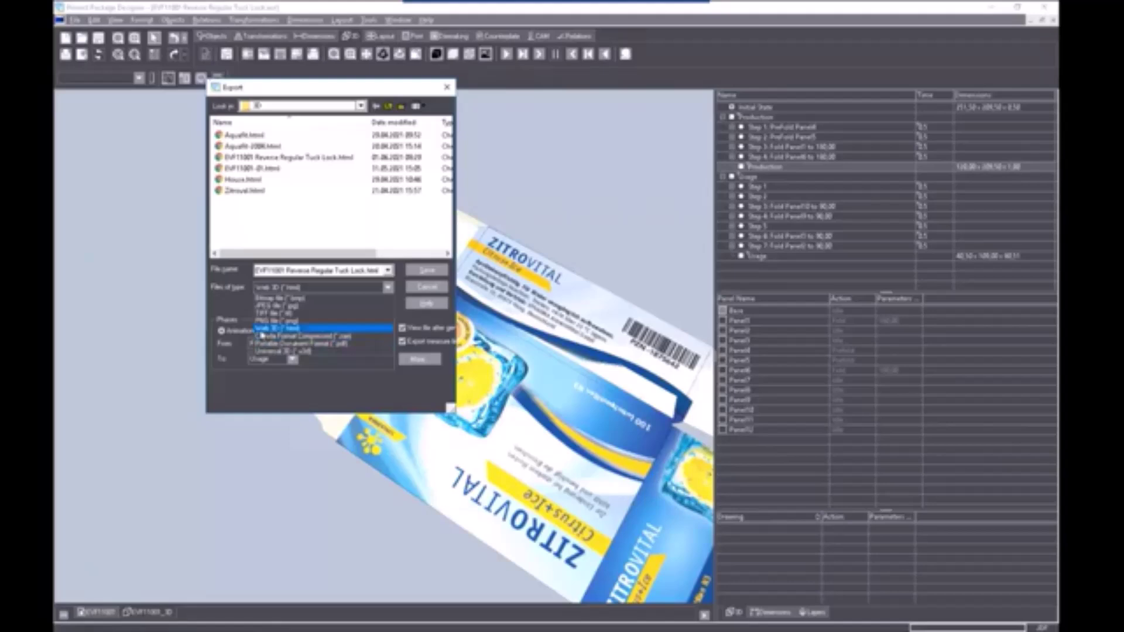
Choose Web 3D (*.html) as the export file type for the Zitrovital box
left_click(260, 331)
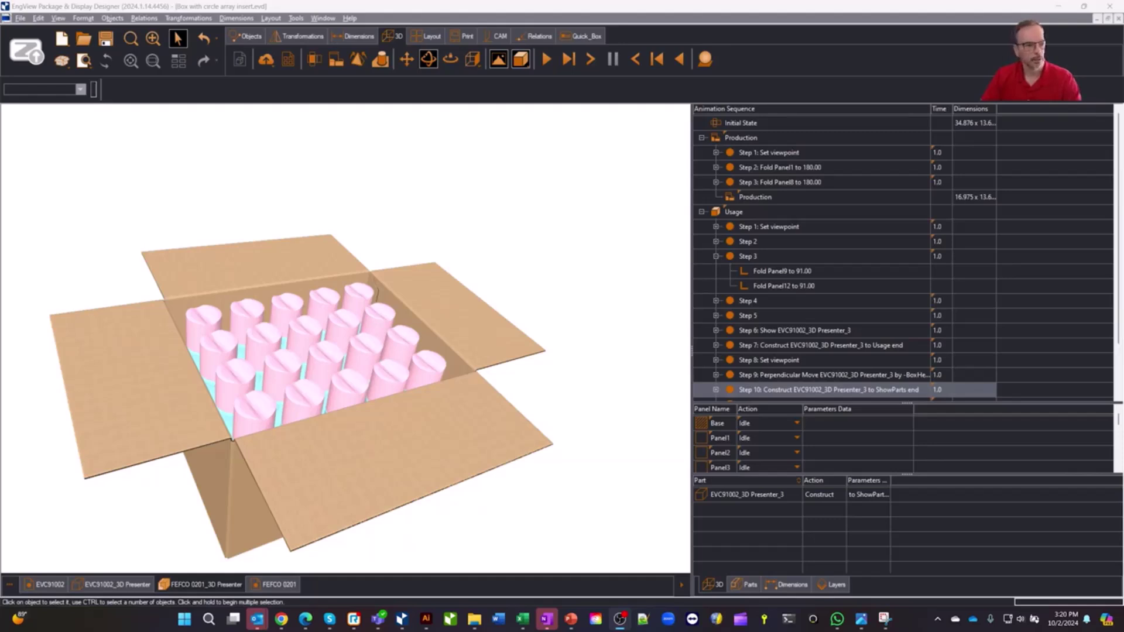
Open Insert.jpg showing the 30-circle insert dieline in the Photos viewer
left_click(862, 619)
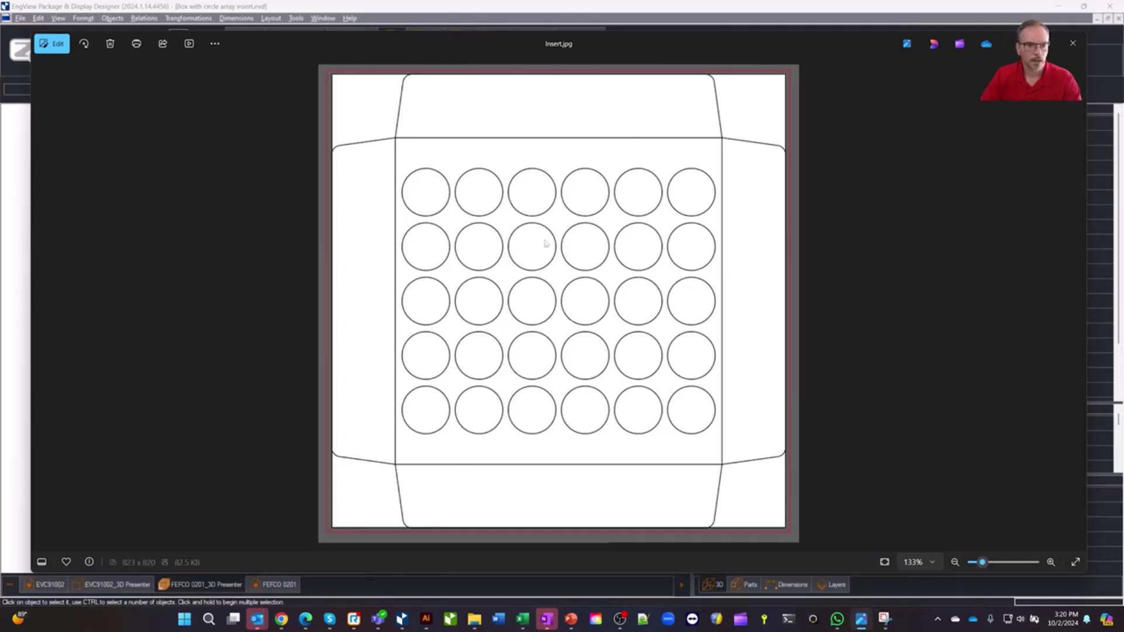
Close the Insert.jpg viewer, play animation Steps 6 and 7, and tilt the view lower
key("alt+F4")
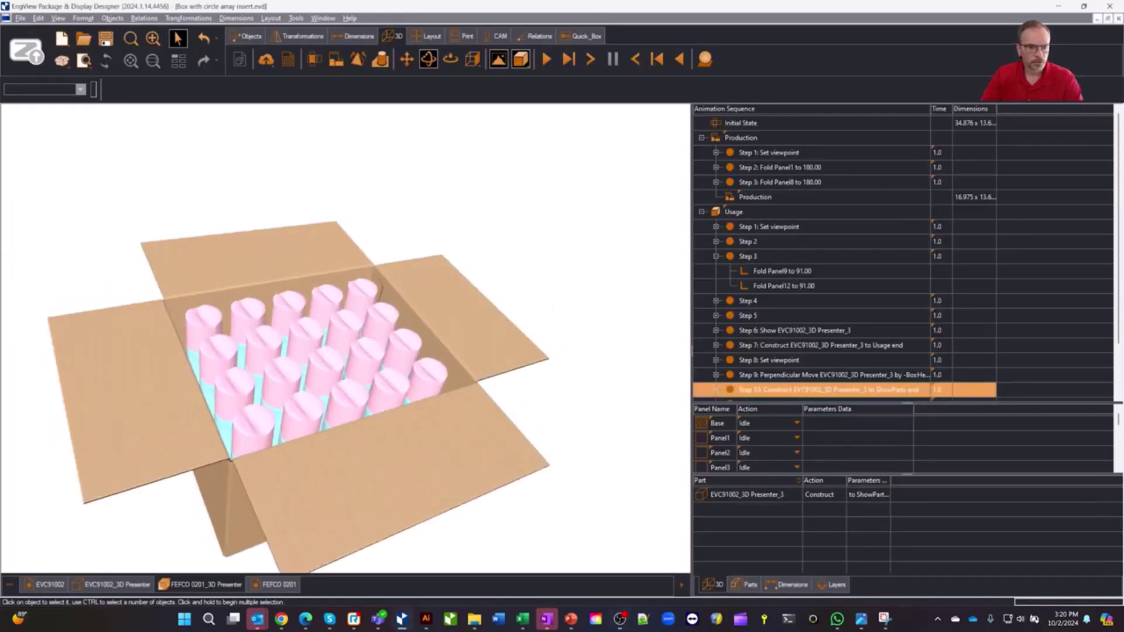
left_click(791, 331)
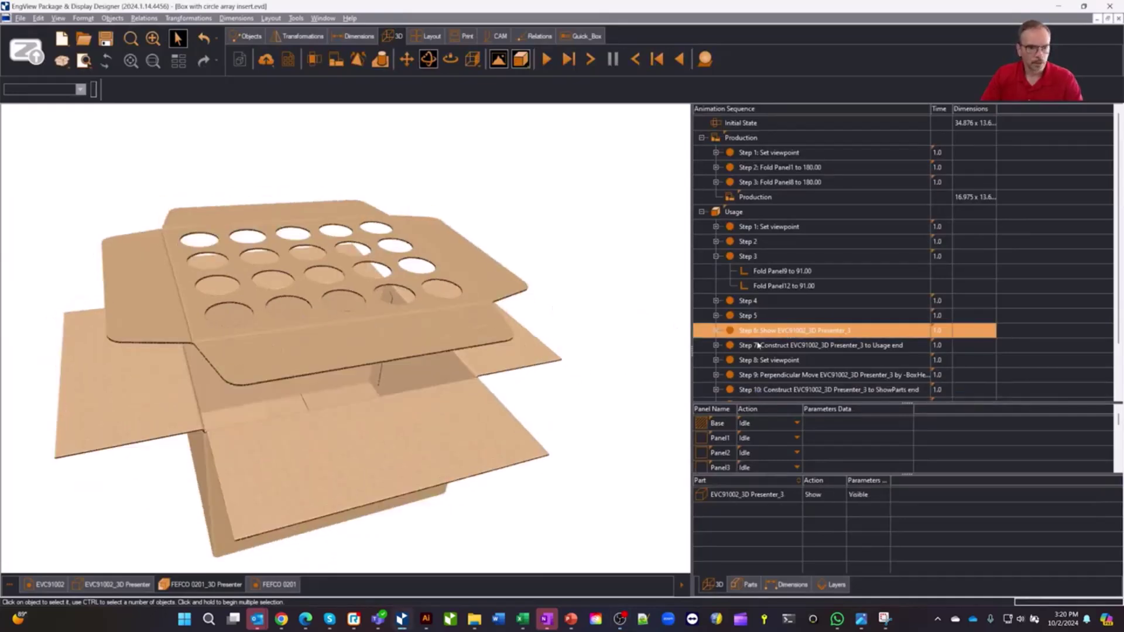
left_click(791, 345)
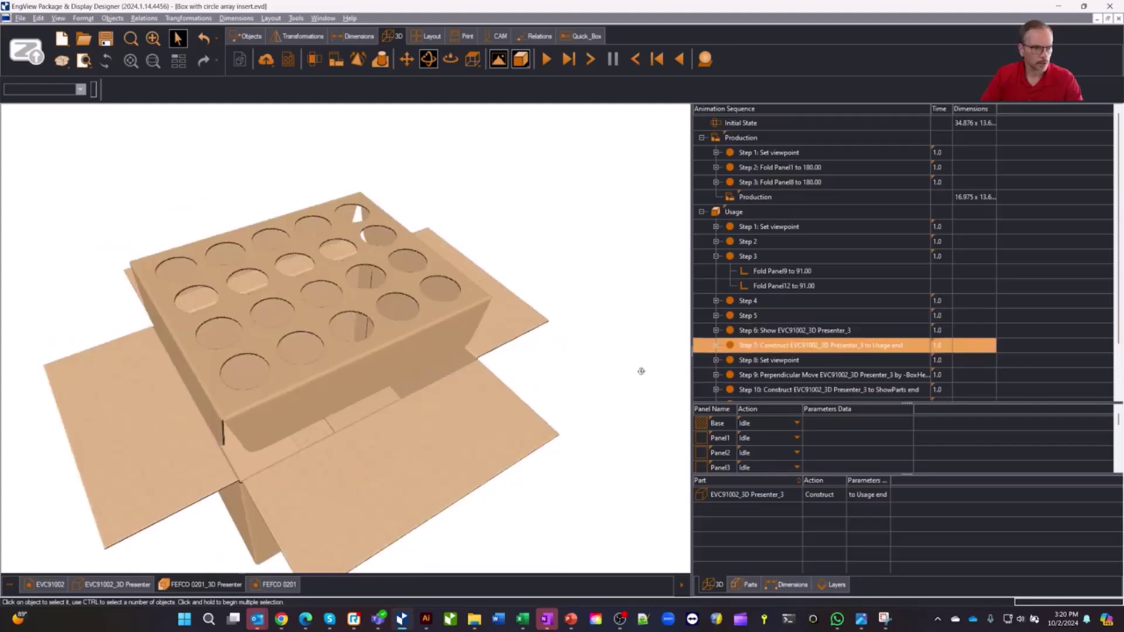
left_click_drag(570, 251, 575, 279)
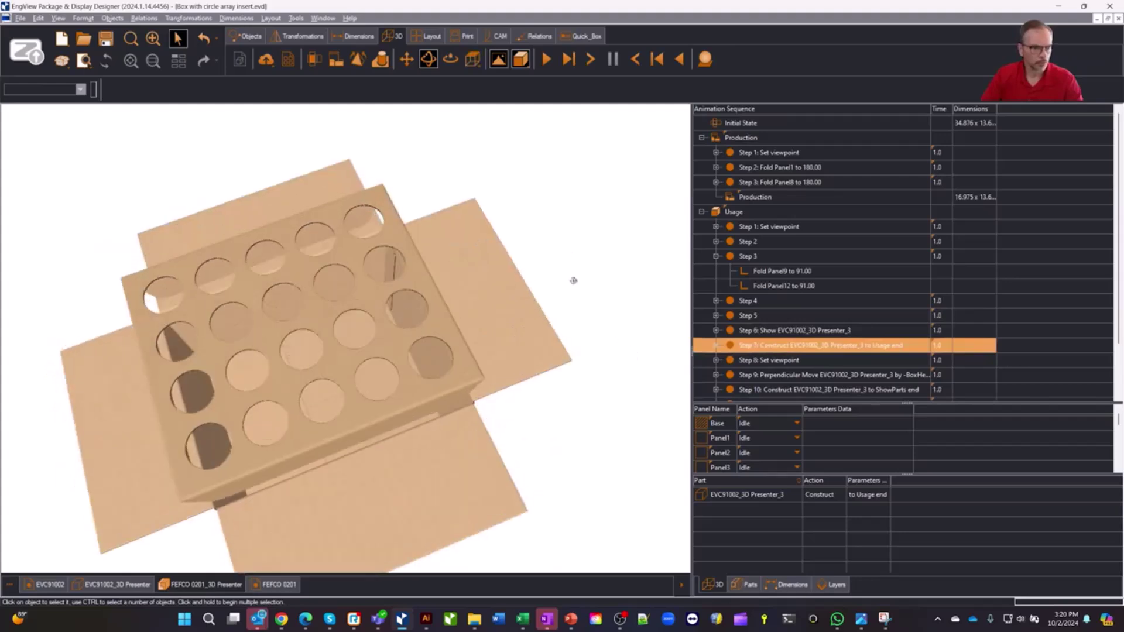